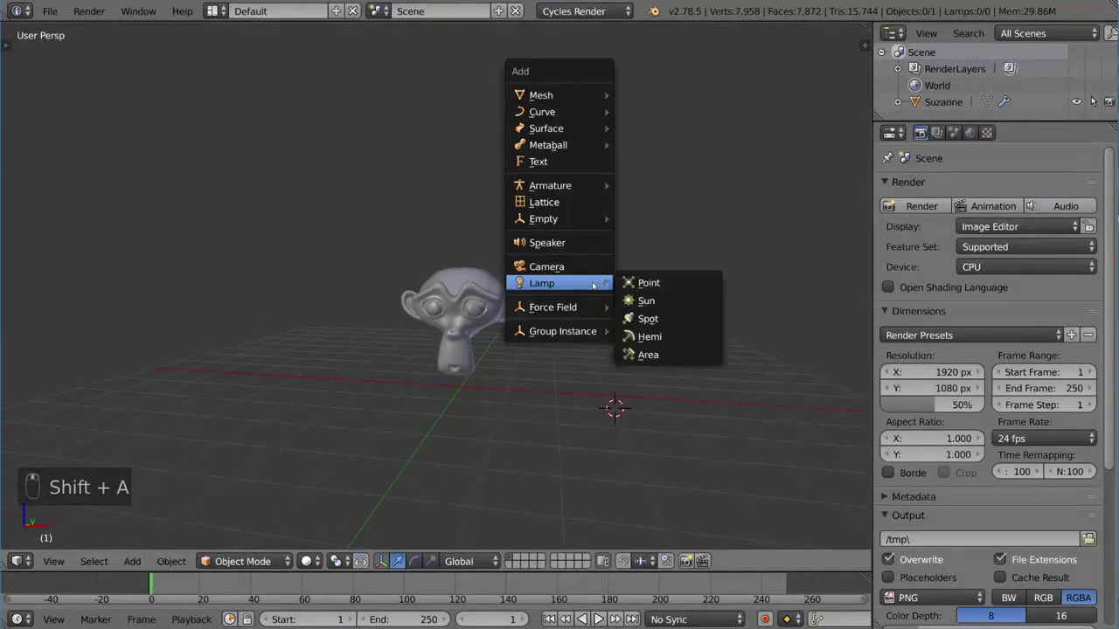
- Add a point lamp, clear its location to the origin and move it above one side of the monkey head
{"action": "left_click", "coordinate": [637, 282]}
{"action": "key", "text": "alt+g"}
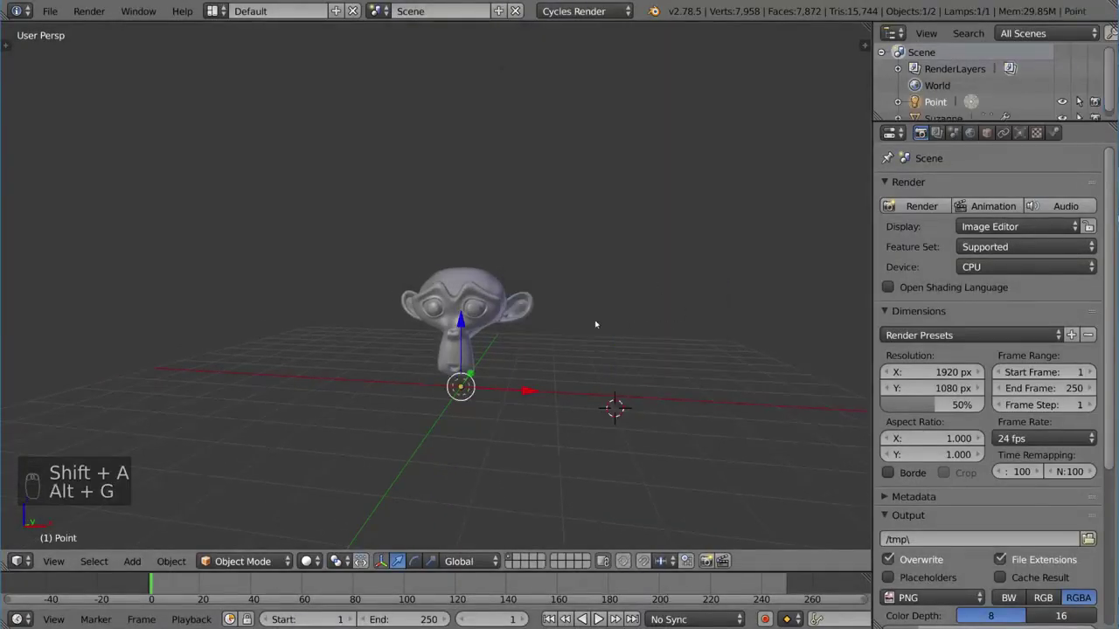
{"action": "middle_click_drag", "start_coordinate": [595, 324], "coordinate": [536, 319]}
{"action": "key", "text": "g"}
{"action": "left_click", "coordinate": [392, 201]}
{"action": "middle_click_drag", "start_coordinate": [394, 201], "coordinate": [498, 276]}
- Duplicate the point lamp to the other side of the head, and place another copy behind the head at the same height
{"action": "key", "text": "shift+d"}
{"action": "left_click", "coordinate": [667, 283]}
{"action": "middle_click_drag", "start_coordinate": [667, 283], "coordinate": [516, 398]}
{"action": "key", "text": "shift+d"}
{"action": "key", "text": "shift+z"}
{"action": "left_click", "coordinate": [575, 67]}
- Reposition the two front point lamps horizontally on either side of the monkey's face, keeping their height
{"action": "right_click", "coordinate": [489, 359]}
{"action": "key", "text": "g"}
{"action": "key", "text": "shift+z"}
{"action": "left_click", "coordinate": [542, 372]}
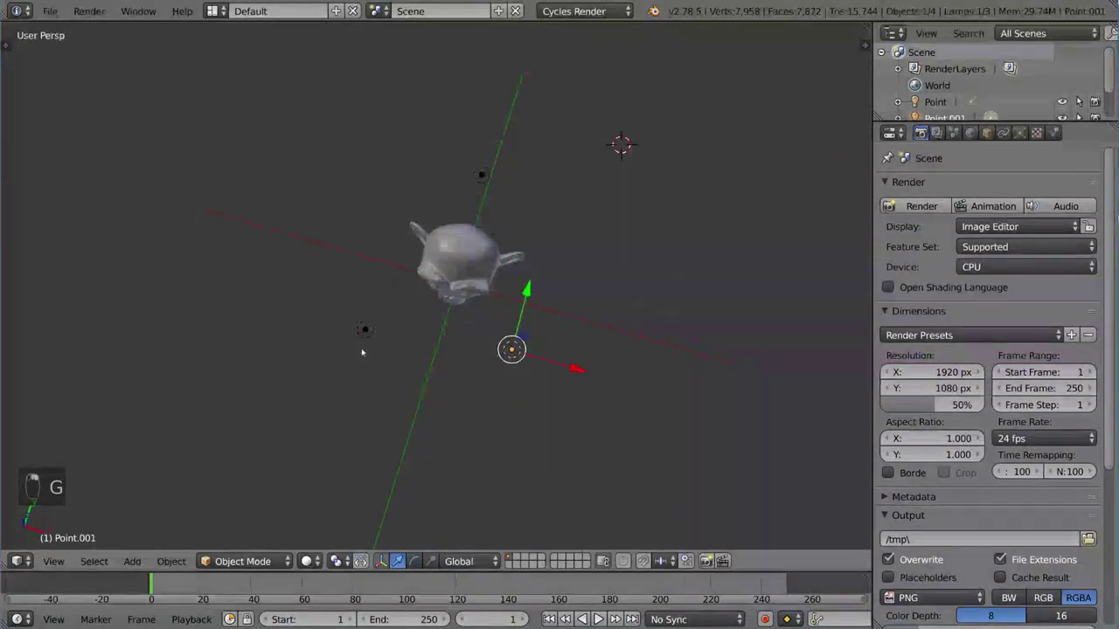
{"action": "right_click", "coordinate": [365, 332]}
{"action": "key", "text": "g"}
{"action": "key", "text": "shift+z"}
{"action": "left_click", "coordinate": [478, 356]}
{"action": "middle_click_drag", "start_coordinate": [479, 356], "coordinate": [489, 307]}
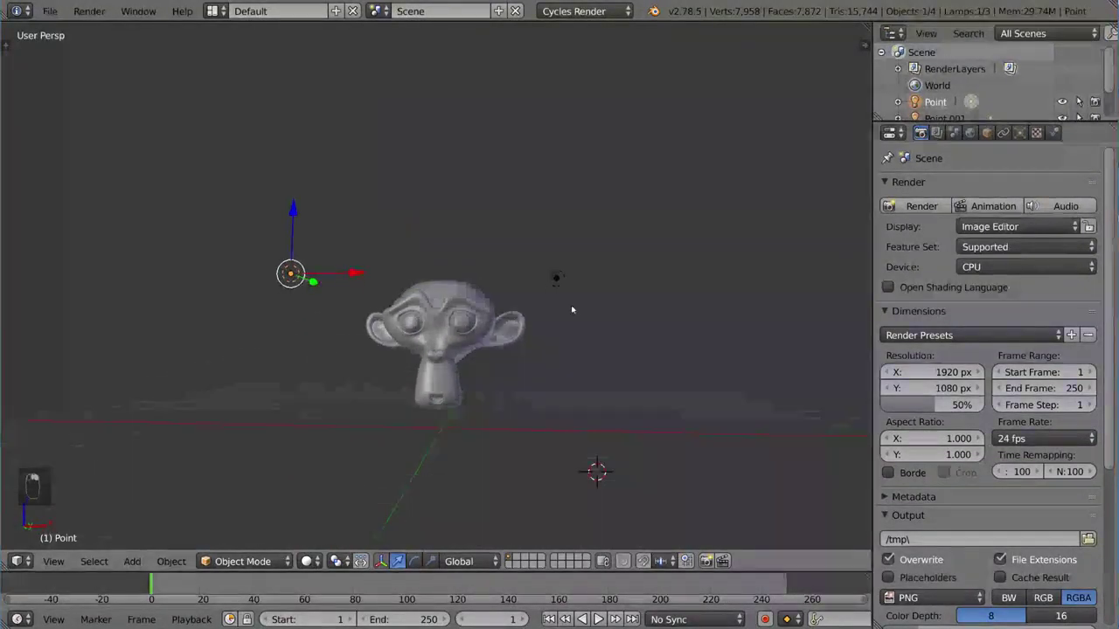
- Show the object's properties and rename the selected front lamp as Key
{"action": "key", "text": "n"}
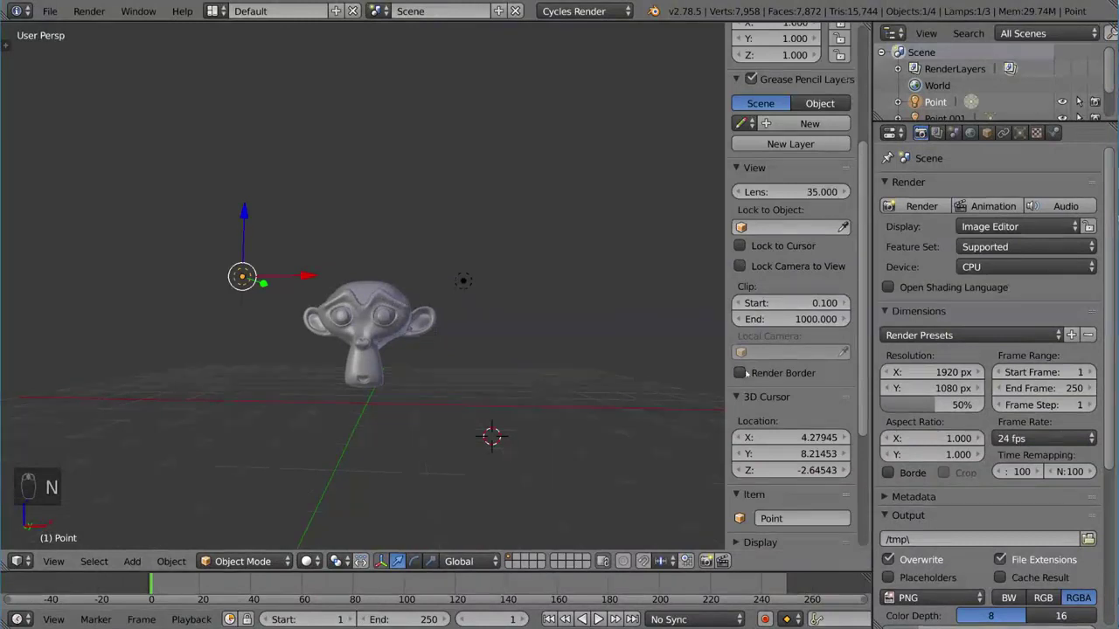
{"action": "scroll", "coordinate": [842, 367], "scroll_direction": "down", "scroll_amount": 3}
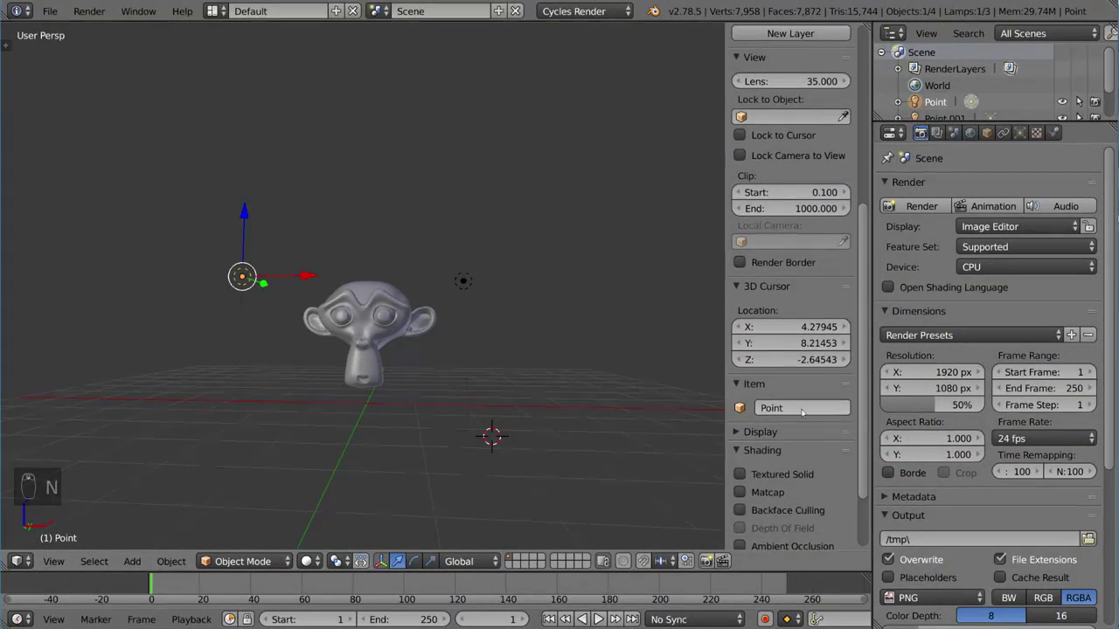
{"action": "left_click", "coordinate": [797, 407]}
{"action": "type", "text": "Key"}
{"action": "key", "text": "Return"}
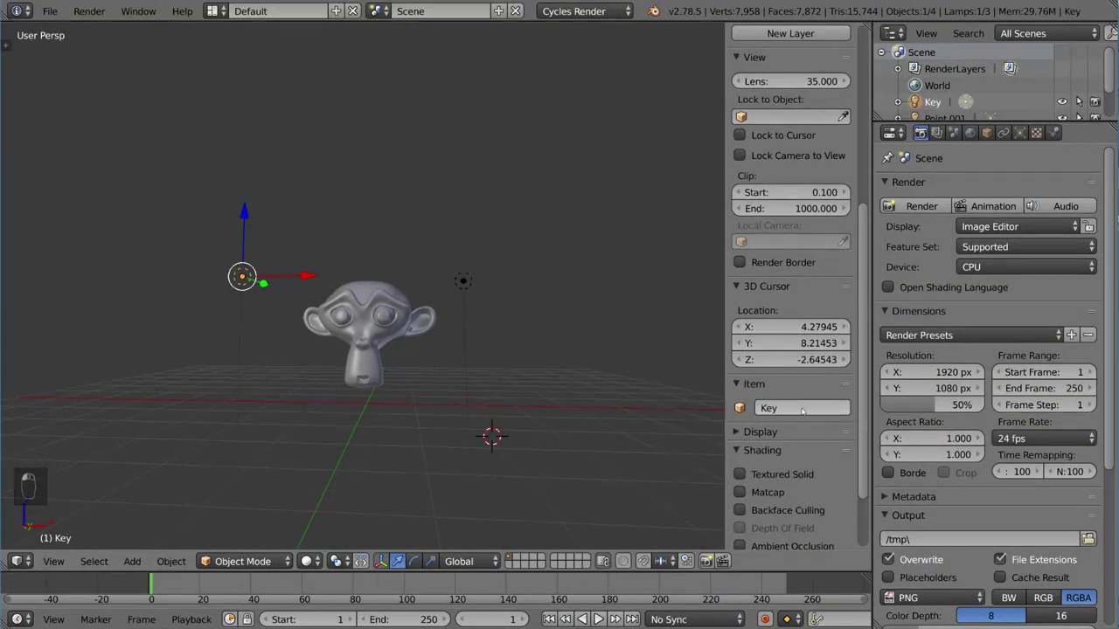
- Rename the other front lamp, Point.001, as Fill
{"action": "right_click", "coordinate": [462, 282]}
{"action": "left_click", "coordinate": [812, 409]}
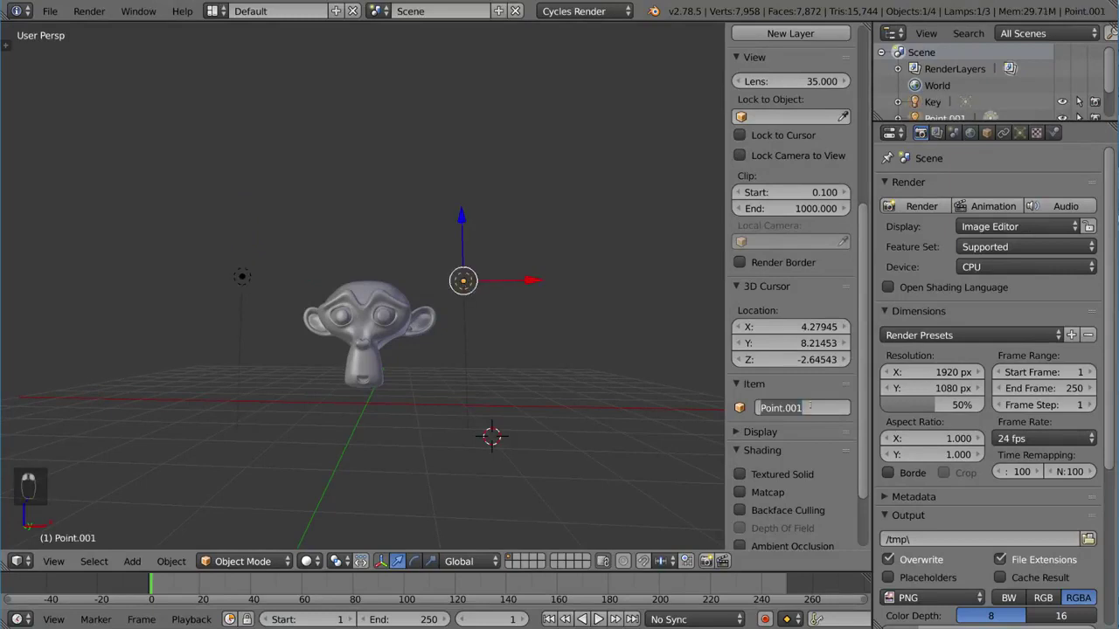
{"action": "type", "text": "Fill"}
{"action": "key", "text": "Return"}
- Rename the lamp behind the monkey head as Rim
{"action": "middle_click_drag", "start_coordinate": [465, 435], "coordinate": [357, 446]}
{"action": "right_click", "coordinate": [452, 273]}
{"action": "left_click", "coordinate": [813, 408]}
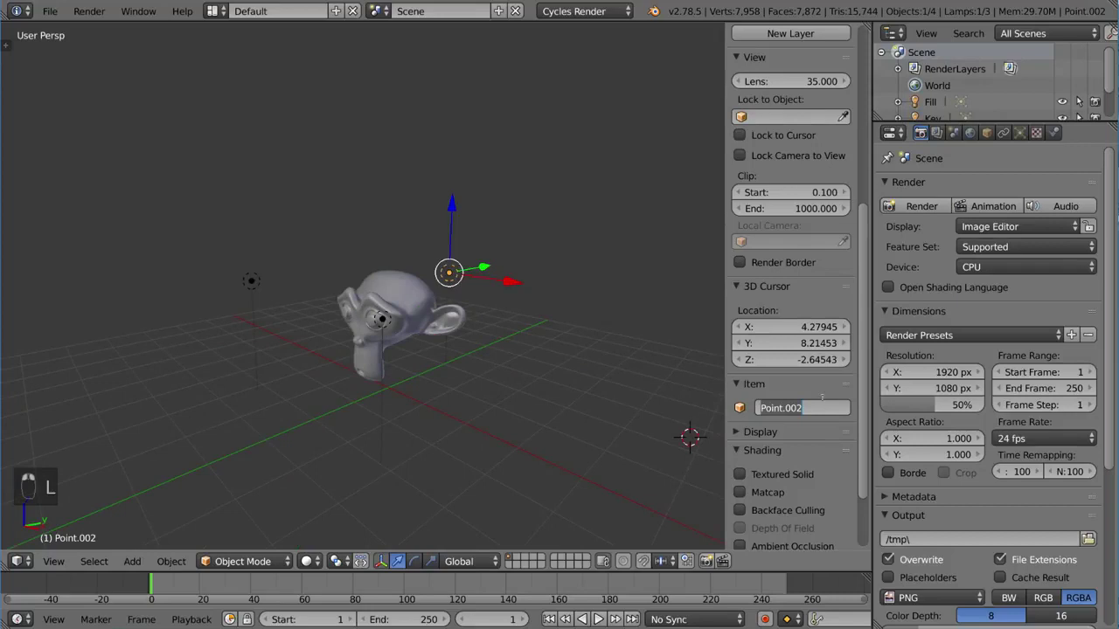
{"action": "type", "text": "Rim"}
{"action": "key", "text": "Return"}
- Reposition the Rim lamp behind the monkey head
{"action": "middle_click_drag", "start_coordinate": [575, 323], "coordinate": [516, 350]}
{"action": "key", "text": "g"}
{"action": "left_click", "coordinate": [505, 354]}
{"action": "right_click", "coordinate": [492, 289]}
{"action": "middle_click_drag", "start_coordinate": [493, 289], "coordinate": [512, 291]}
{"action": "scroll", "coordinate": [507, 291], "scroll_direction": "up", "scroll_amount": 3}
- Move the Key lamp to a spot above the monkey's eye level on its own side of the face
{"action": "right_click", "coordinate": [257, 282]}
{"action": "scroll", "coordinate": [284, 296], "scroll_direction": "down", "scroll_amount": 2}
{"action": "middle_click_drag", "start_coordinate": [376, 310], "coordinate": [507, 290]}
{"action": "key", "text": "g"}
{"action": "left_click", "coordinate": [313, 292]}
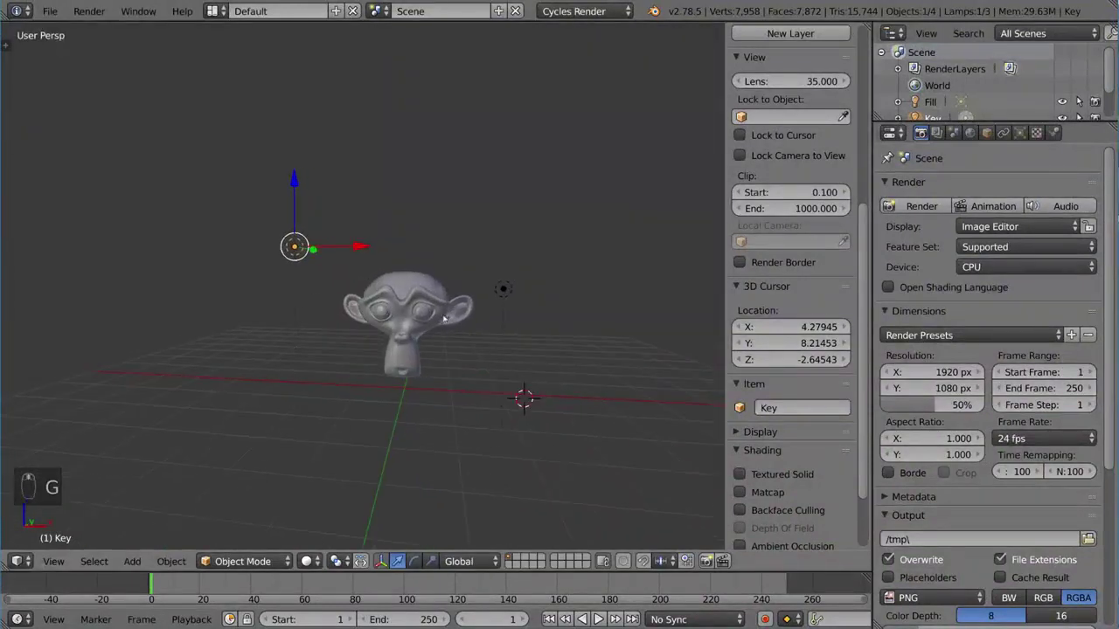
- Lower the Fill lamp towards the monkey's chin level and nudge the Key lamp's position
{"action": "right_click", "coordinate": [507, 288]}
{"action": "key", "text": "g"}
{"action": "left_click", "coordinate": [511, 338]}
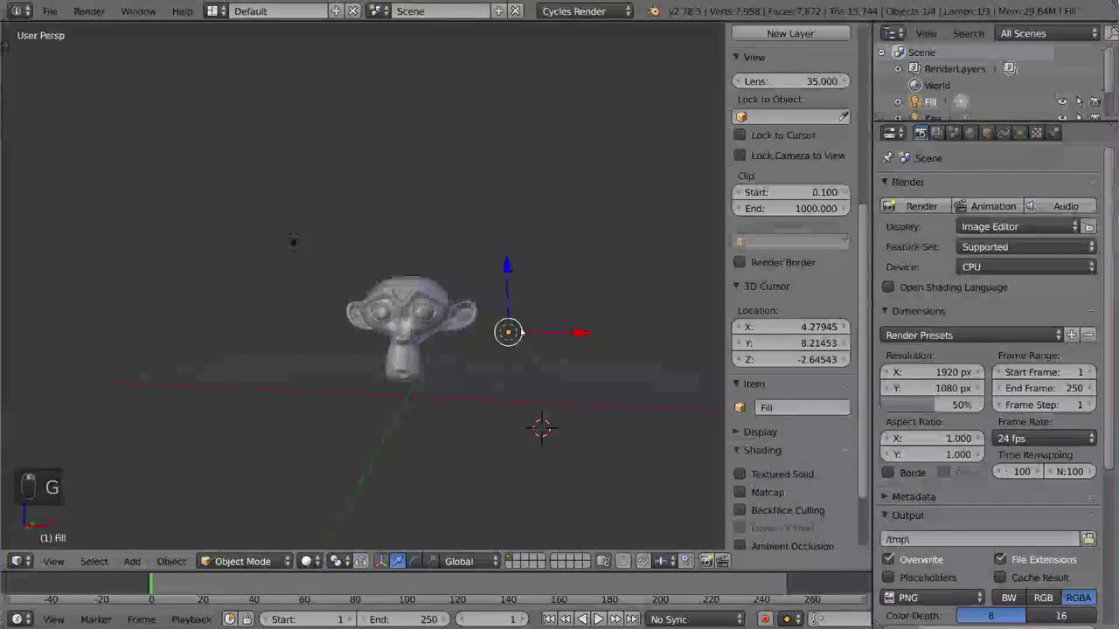
{"action": "right_click", "coordinate": [294, 242]}
{"action": "key", "text": "g"}
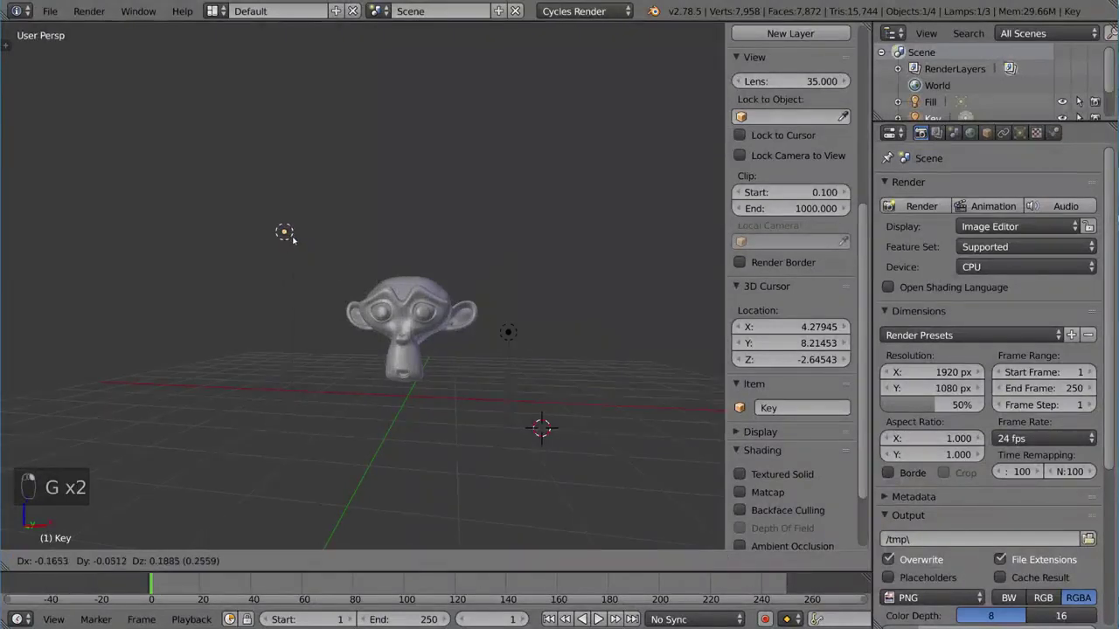
{"action": "left_click", "coordinate": [294, 242]}
{"action": "right_click", "coordinate": [507, 334]}
{"action": "key", "text": "g"}
{"action": "left_click", "coordinate": [512, 349]}
- Preview the three-lamp lighting in rendered shading and open the Fill lamp's settings
{"action": "middle_click_drag", "start_coordinate": [551, 350], "coordinate": [442, 347]}
{"action": "mouse_move", "coordinate": [529, 317]}
{"action": "middle_mouse_down"}
{"action": "mouse_move", "coordinate": [544, 289]}
{"action": "mouse_move", "coordinate": [507, 336]}
{"action": "mouse_move", "coordinate": [473, 345]}
{"action": "mouse_move", "coordinate": [449, 375]}
{"action": "mouse_move", "coordinate": [407, 370]}
{"action": "mouse_move", "coordinate": [464, 375]}
{"action": "mouse_move", "coordinate": [418, 357]}
{"action": "mouse_move", "coordinate": [467, 370]}
{"action": "mouse_move", "coordinate": [450, 382]}
{"action": "middle_mouse_up"}
{"action": "key", "text": "shift+z"}
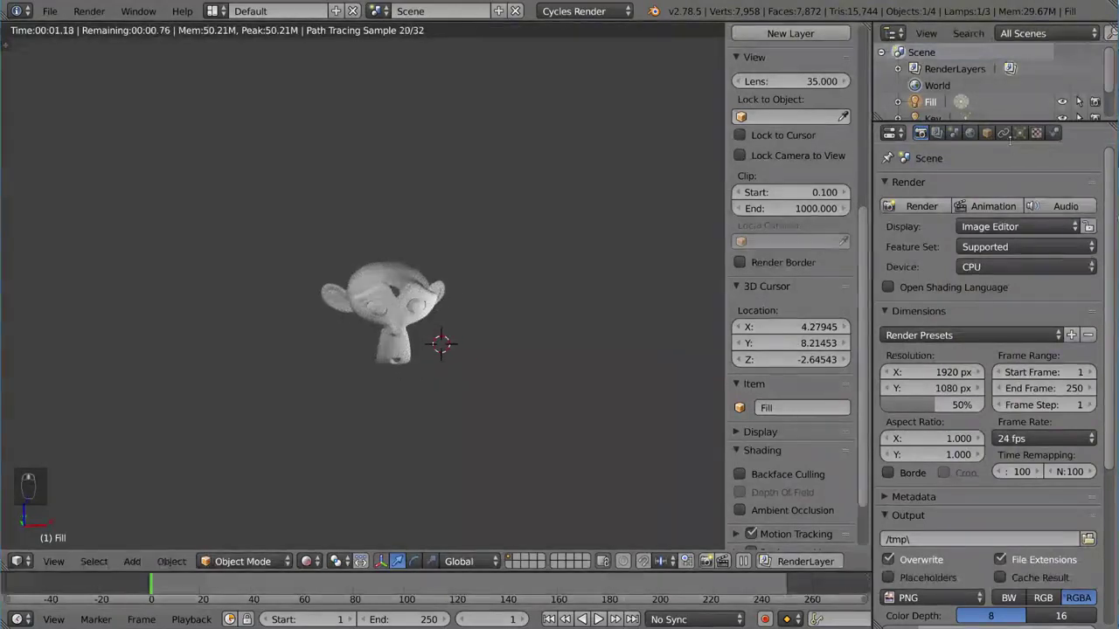
{"action": "left_click", "coordinate": [1019, 132]}
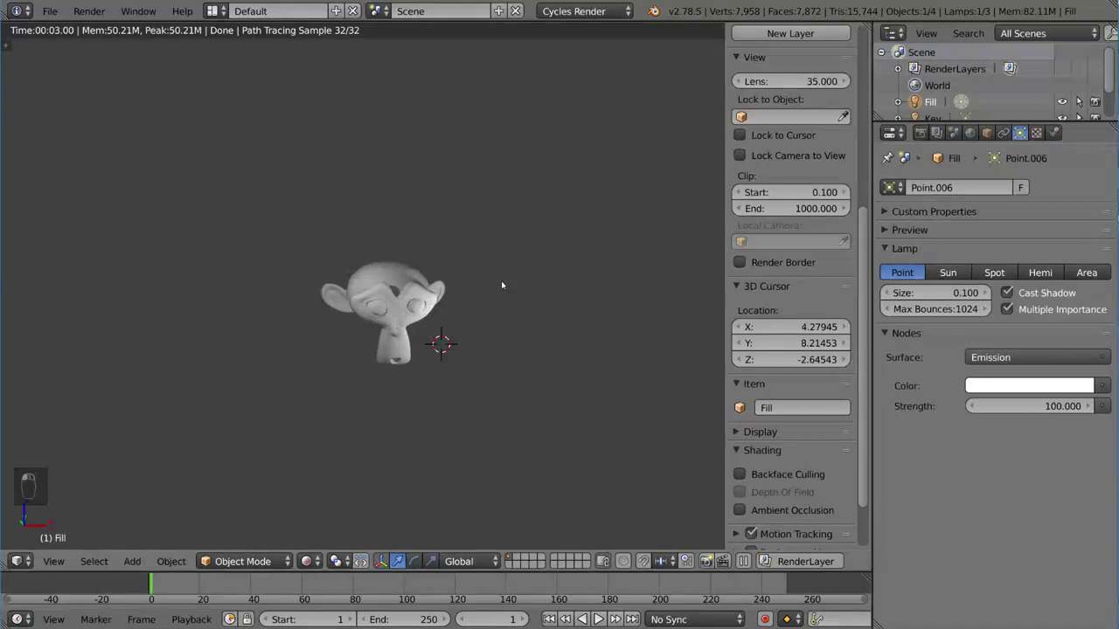
{"action": "key", "text": "shift+z"}
- Set the Rim lamp's emission strength to 10000
{"action": "middle_click_drag", "start_coordinate": [495, 289], "coordinate": [455, 292]}
{"action": "right_click", "coordinate": [290, 240]}
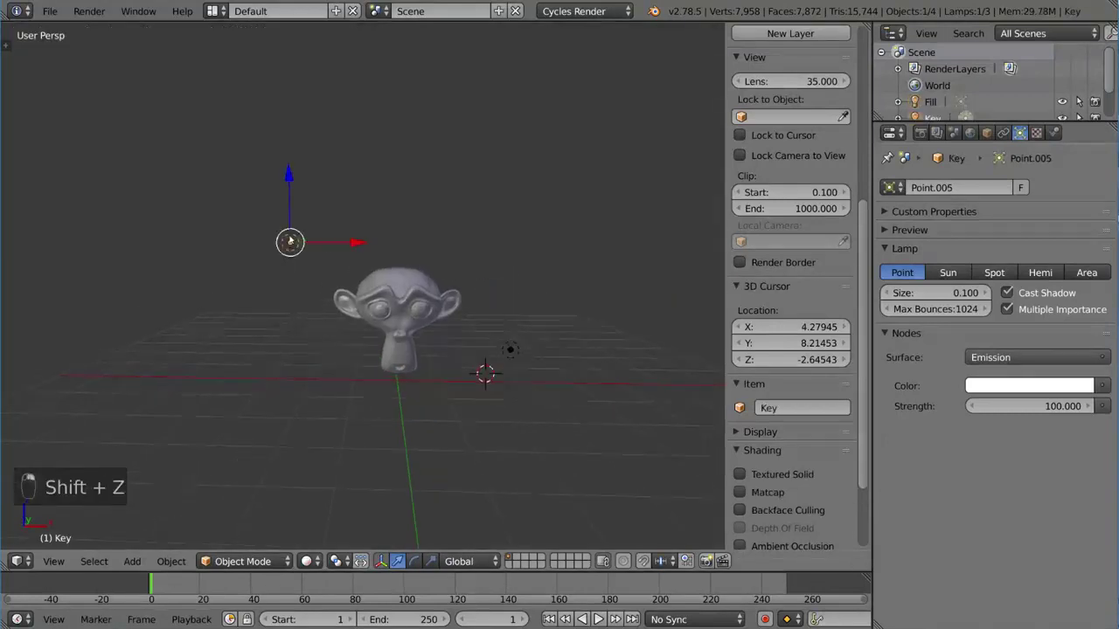
{"action": "middle_click_drag", "start_coordinate": [640, 283], "coordinate": [524, 282]}
{"action": "right_click", "coordinate": [489, 275]}
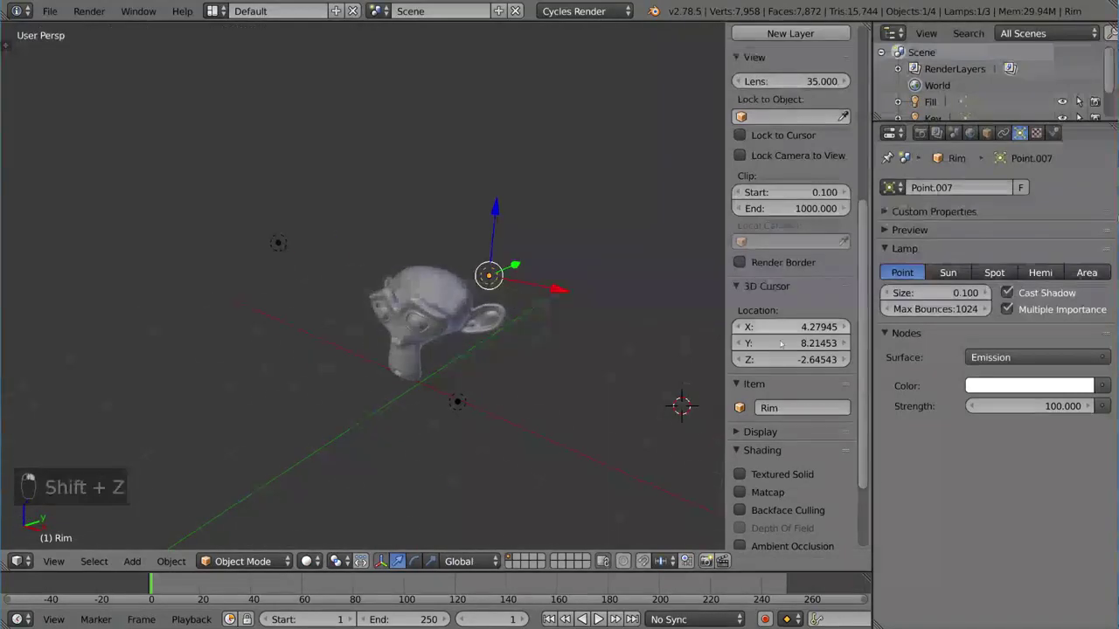
{"action": "left_click", "coordinate": [1027, 404]}
{"action": "type", "text": "10000"}
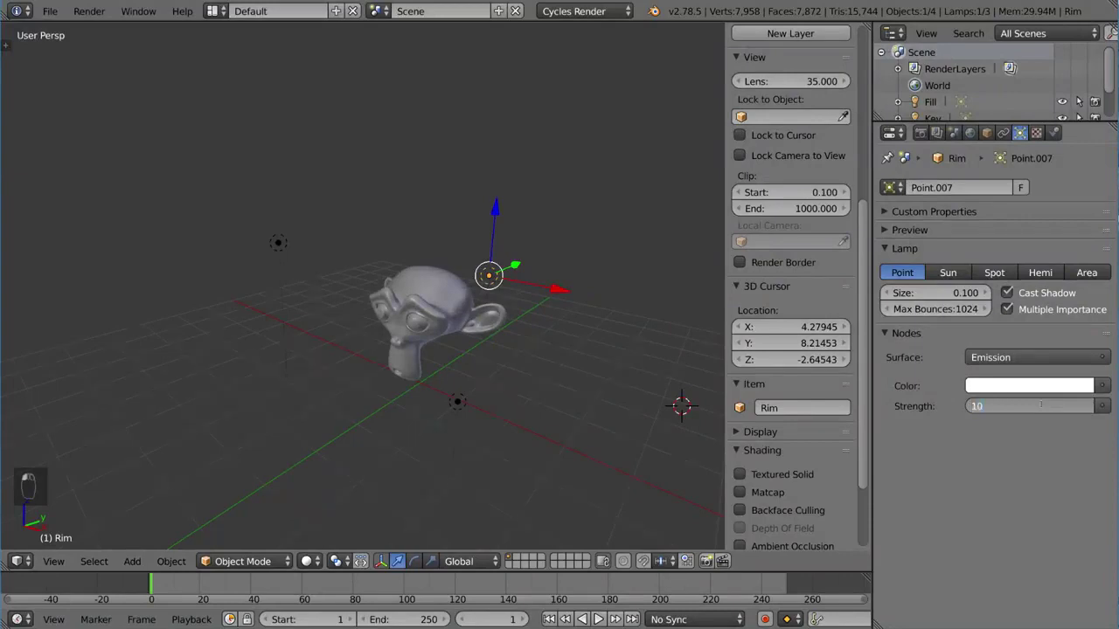
{"action": "key", "text": "Return"}
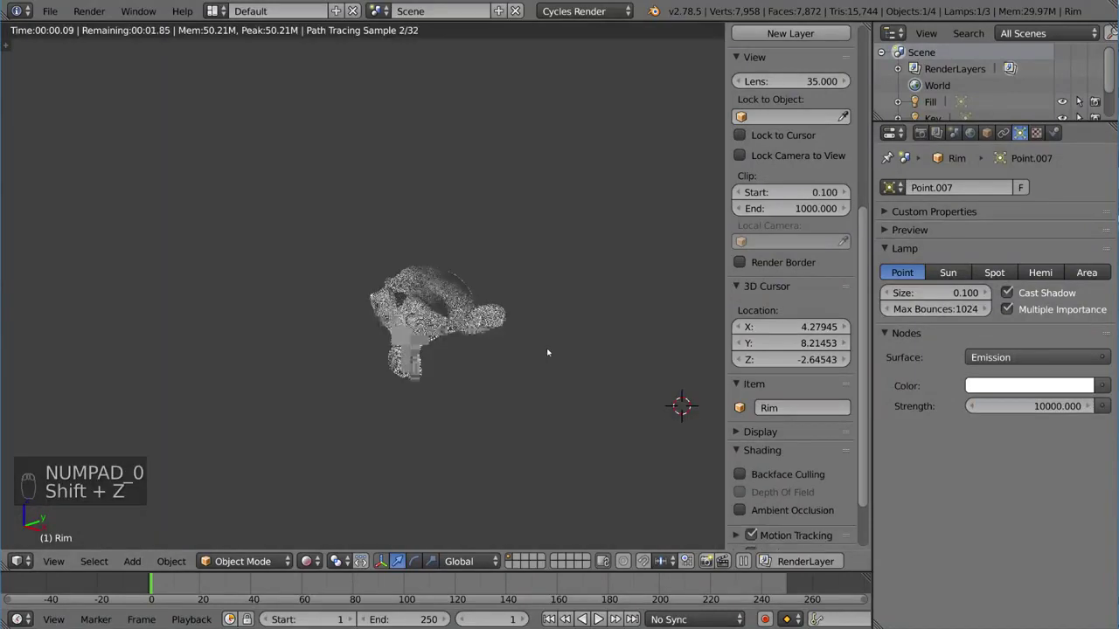
- Inspect the lighting on the monkey head from several angles in rendered shading
{"action": "mouse_move", "coordinate": [549, 355]}
{"action": "middle_mouse_down"}
{"action": "mouse_move", "coordinate": [495, 342]}
{"action": "mouse_move", "coordinate": [464, 362]}
{"action": "mouse_move", "coordinate": [381, 355]}
{"action": "mouse_move", "coordinate": [420, 356]}
{"action": "mouse_move", "coordinate": [462, 337]}
{"action": "mouse_move", "coordinate": [442, 348]}
{"action": "mouse_move", "coordinate": [542, 365]}
{"action": "mouse_move", "coordinate": [596, 352]}
{"action": "middle_mouse_up"}
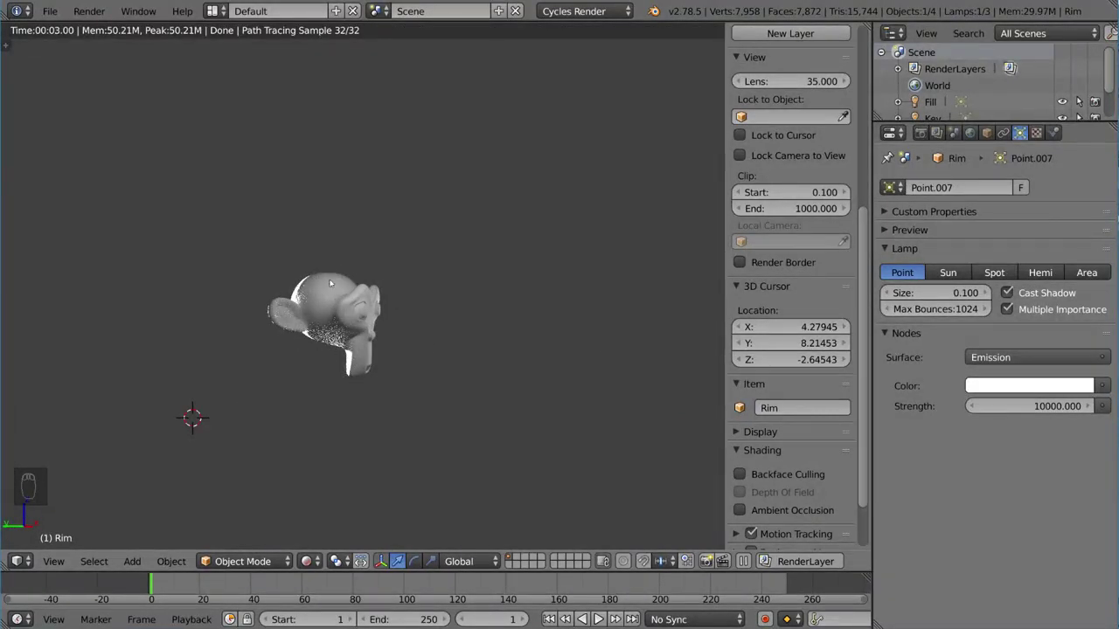
{"action": "mouse_move", "coordinate": [330, 284]}
{"action": "middle_mouse_down"}
{"action": "mouse_move", "coordinate": [421, 337]}
{"action": "mouse_move", "coordinate": [485, 347]}
{"action": "mouse_move", "coordinate": [470, 351]}
{"action": "middle_mouse_up"}
{"action": "key", "text": "shift+z"}
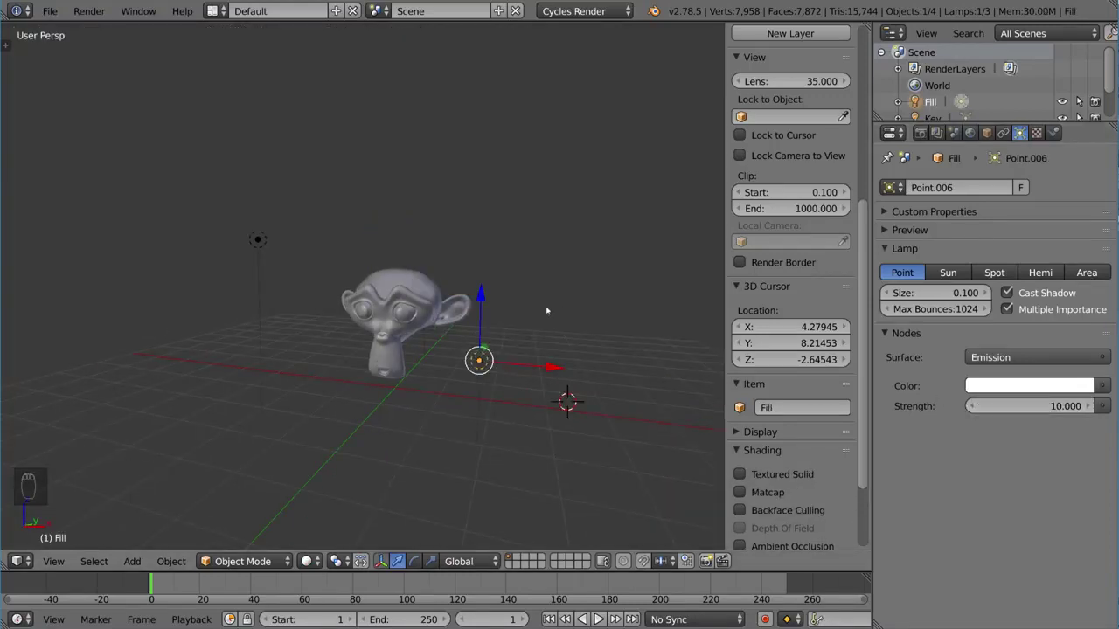
{"action": "key", "text": "shift+z"}
{"action": "middle_click_drag", "start_coordinate": [516, 314], "coordinate": [546, 300]}
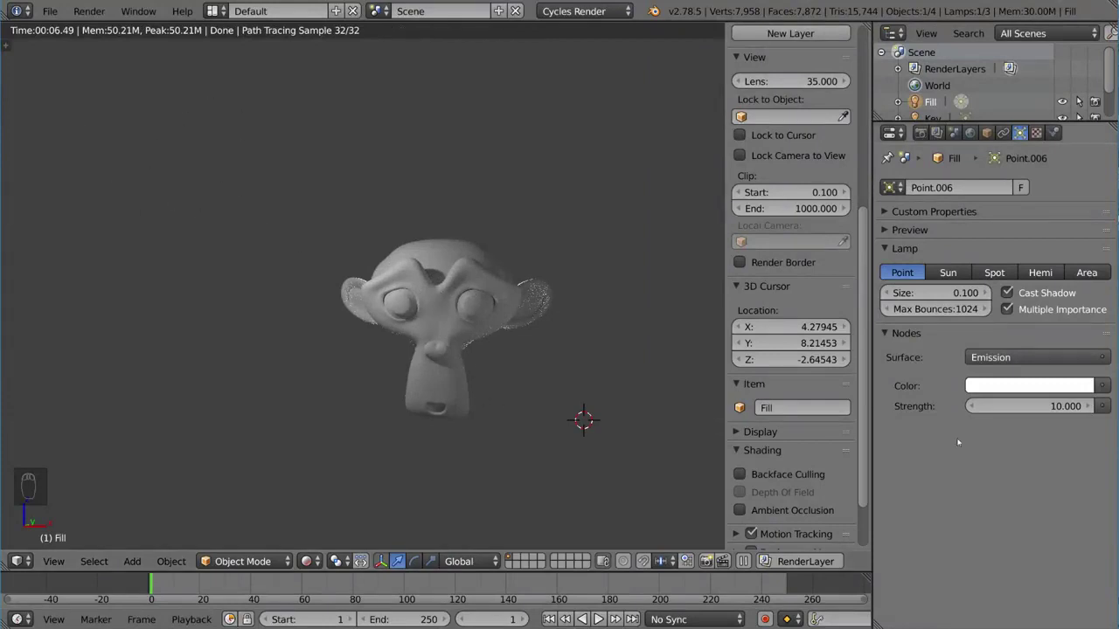
- Try a strength of 0 for the Fill lamp, and settle on a strength of 5
{"action": "type", "text": "0"}
{"action": "key", "text": "Return"}
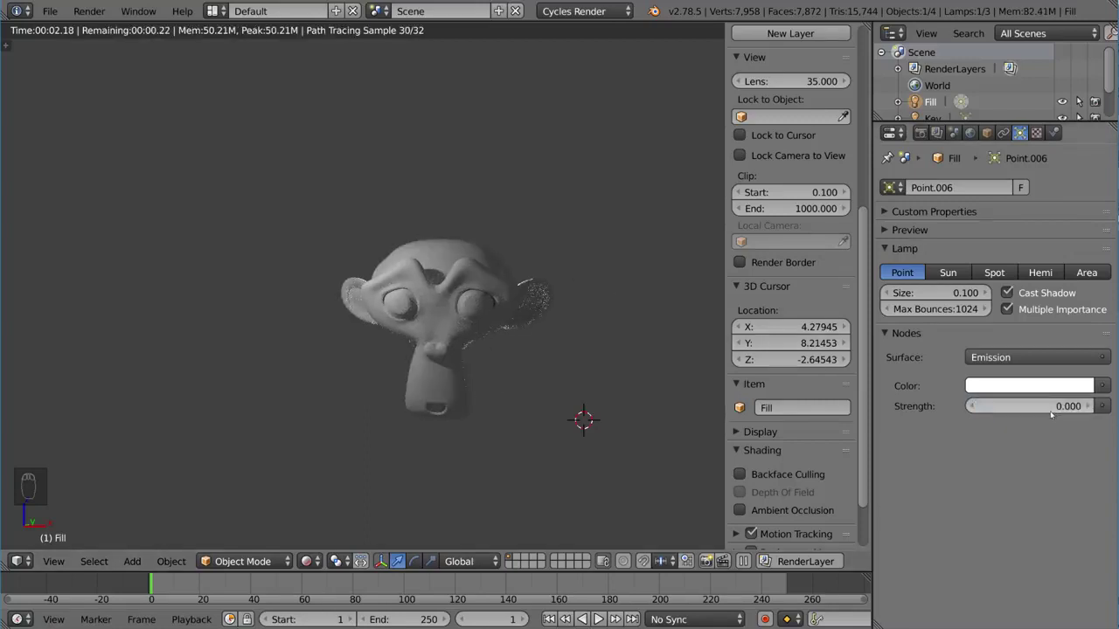
{"action": "type", "text": "5"}
{"action": "key", "text": "Return"}
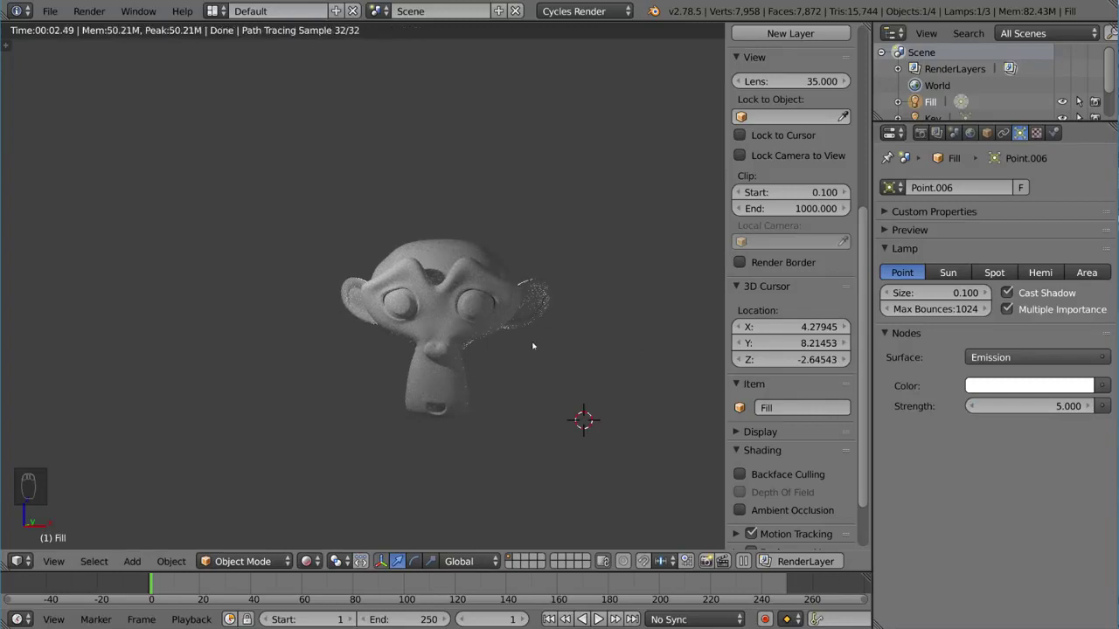
{"action": "mouse_move", "coordinate": [553, 339]}
{"action": "middle_mouse_down"}
{"action": "mouse_move", "coordinate": [525, 342]}
{"action": "mouse_move", "coordinate": [580, 342]}
{"action": "mouse_move", "coordinate": [565, 352]}
{"action": "mouse_move", "coordinate": [525, 347]}
{"action": "middle_mouse_up"}
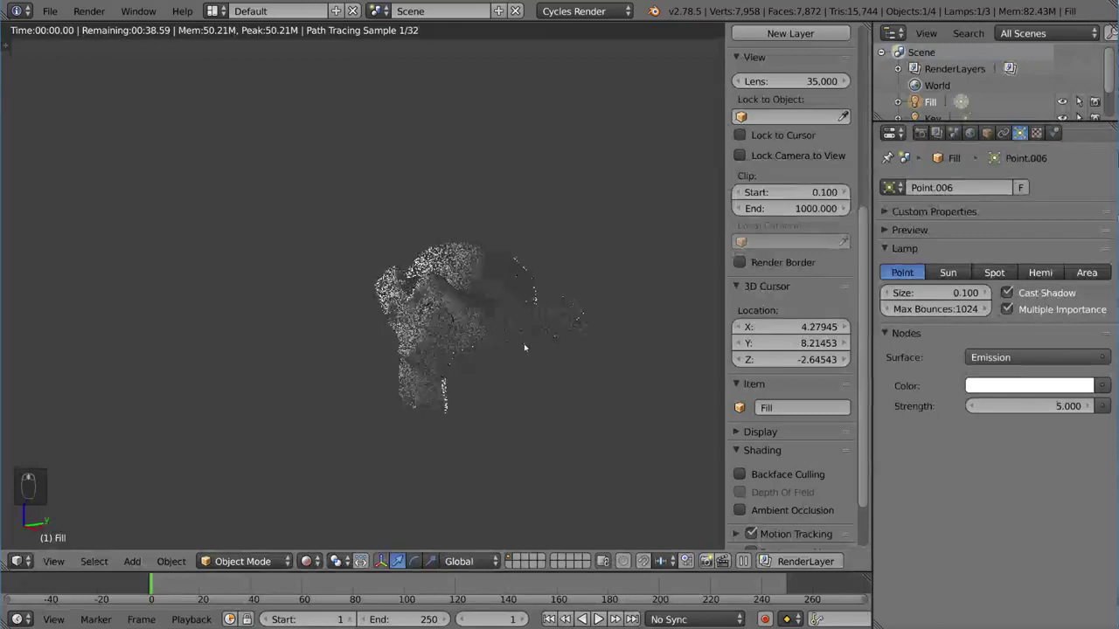
- Select the Rim lamp and move it behind the head while previewing the rendered lighting
{"action": "key", "text": "shift+z"}
{"action": "scroll", "coordinate": [573, 293], "scroll_direction": "down", "scroll_amount": 1}
{"action": "right_click", "coordinate": [552, 279]}
{"action": "middle_click_drag", "start_coordinate": [551, 279], "coordinate": [595, 272]}
{"action": "key", "text": "shift+z"}
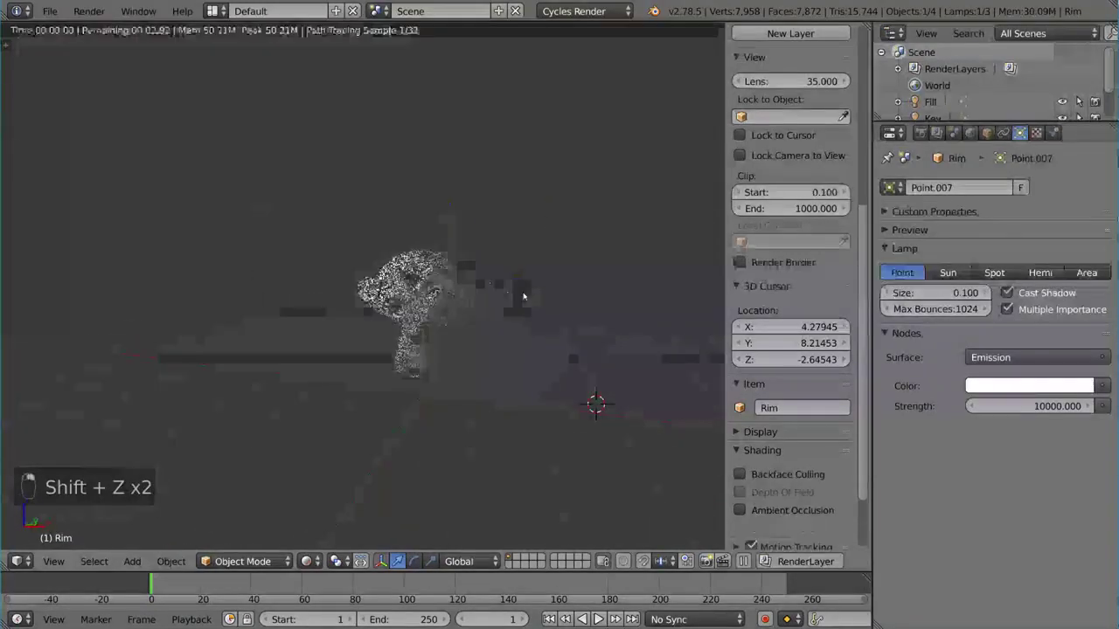
{"action": "middle_click_drag", "start_coordinate": [524, 294], "coordinate": [543, 290]}
{"action": "key", "text": "g"}
{"action": "left_click", "coordinate": [378, 347]}
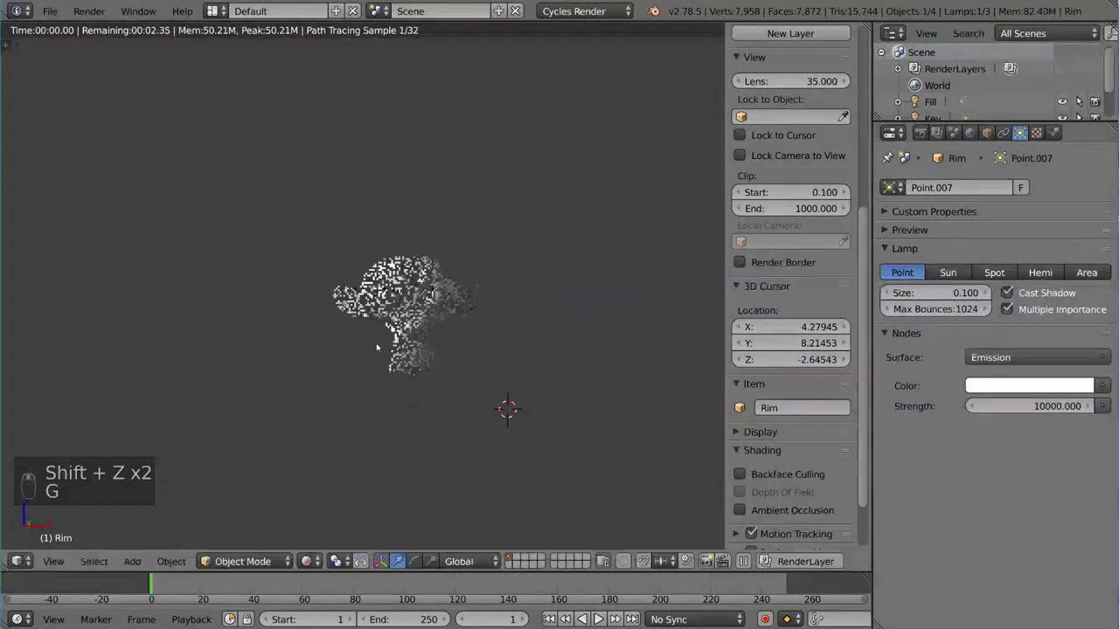
- Fine-tune the Rim lamp's position with horizontal moves and a small free move, checking the rendered edge light around the head
{"action": "middle_click_drag", "start_coordinate": [502, 380], "coordinate": [480, 355]}
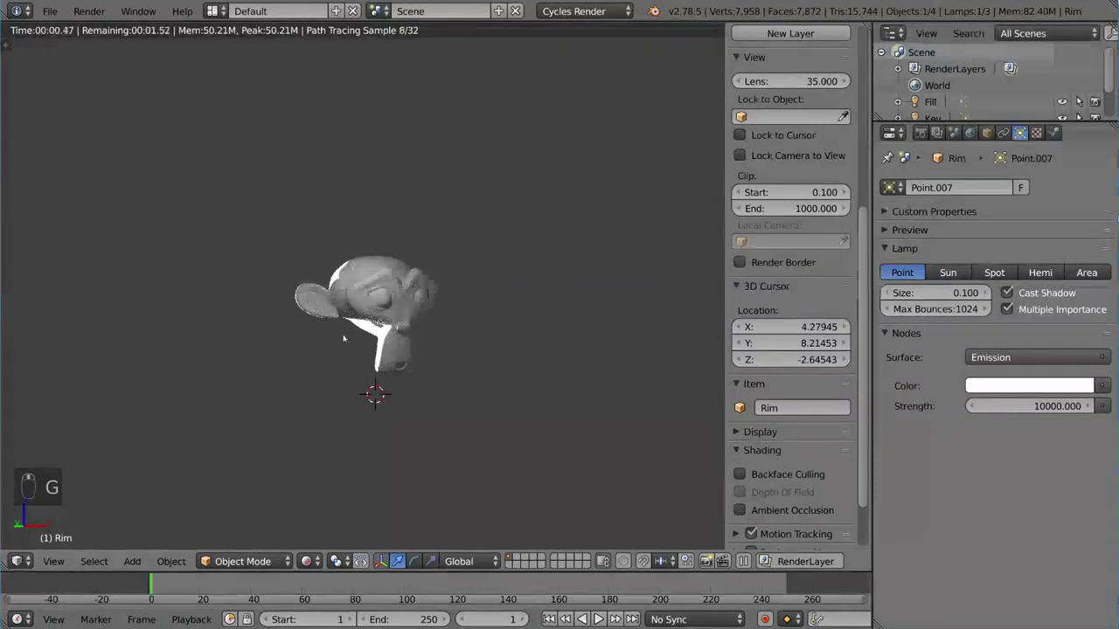
{"action": "middle_click_drag", "start_coordinate": [355, 341], "coordinate": [512, 365]}
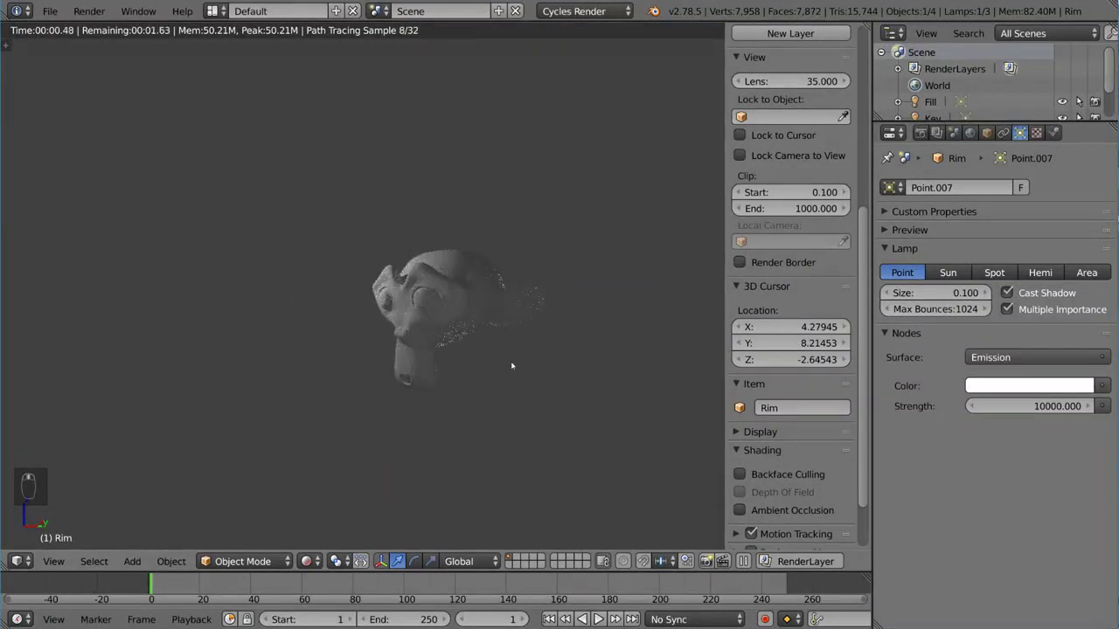
{"action": "middle_click_drag", "start_coordinate": [545, 315], "coordinate": [431, 341]}
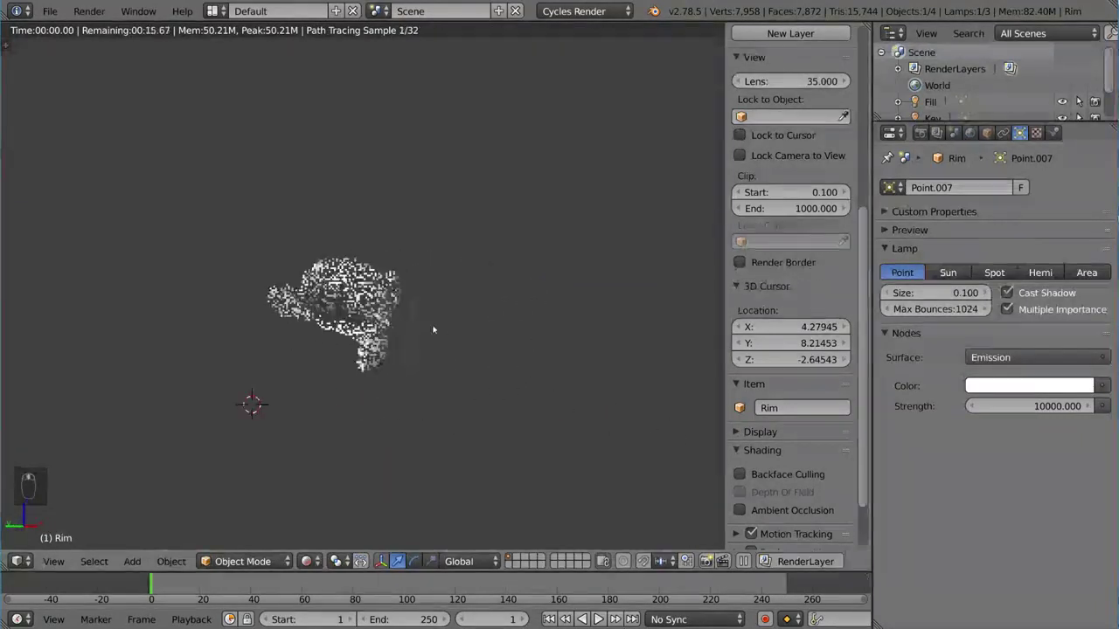
{"action": "key", "text": "g"}
{"action": "key", "text": "shift+z"}
{"action": "left_click", "coordinate": [447, 329]}
{"action": "key", "text": "g"}
{"action": "key", "text": "shift+z"}
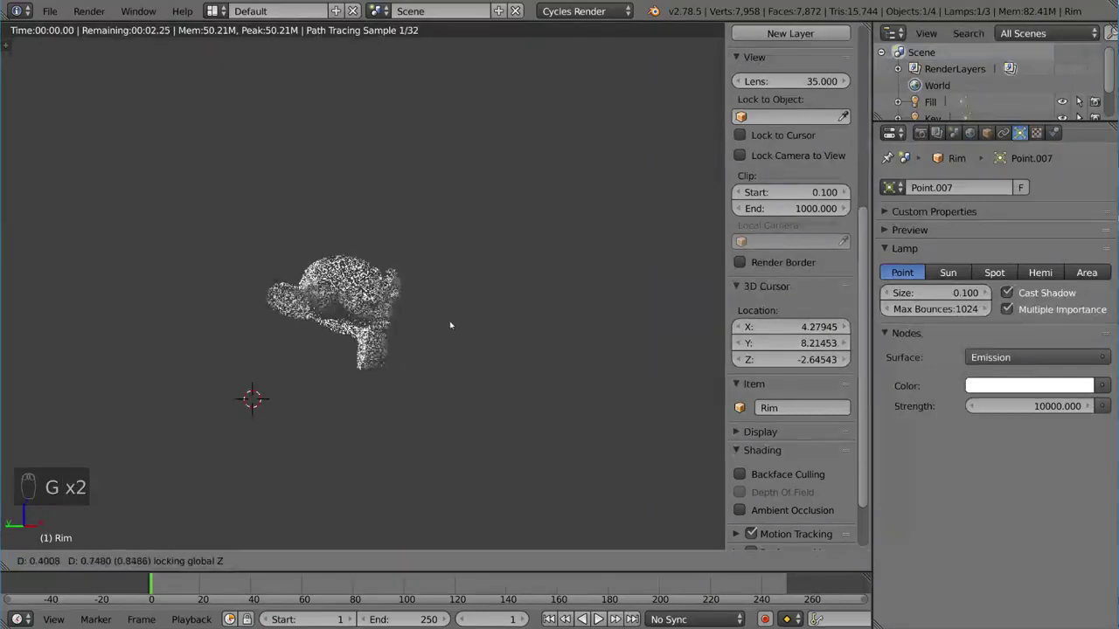
{"action": "left_click", "coordinate": [439, 348]}
{"action": "key", "text": "g"}
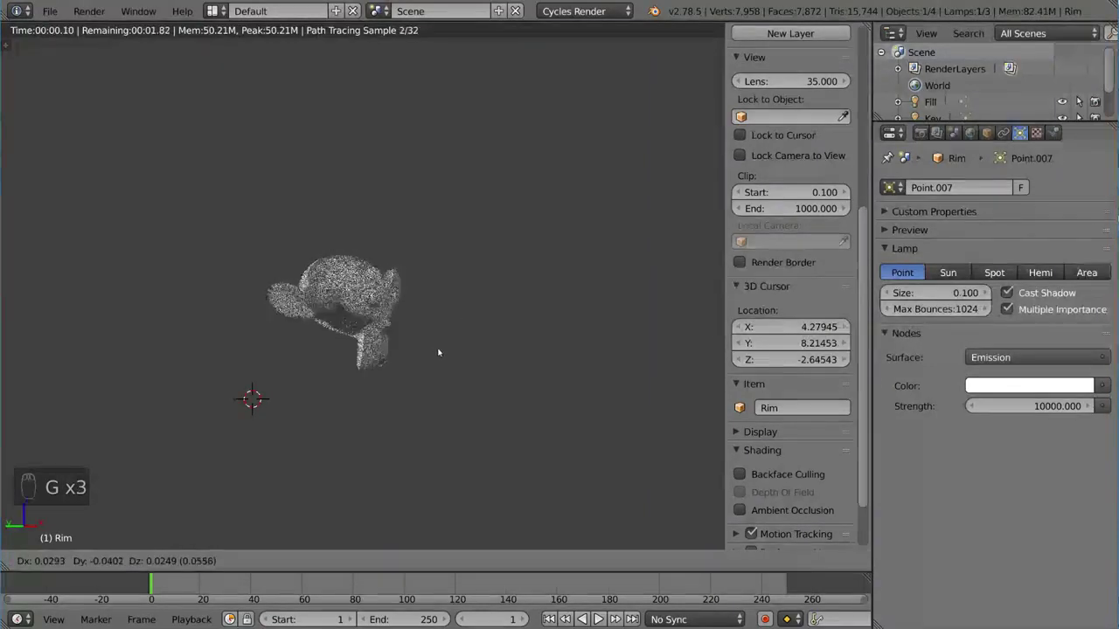
{"action": "left_click", "coordinate": [440, 354]}
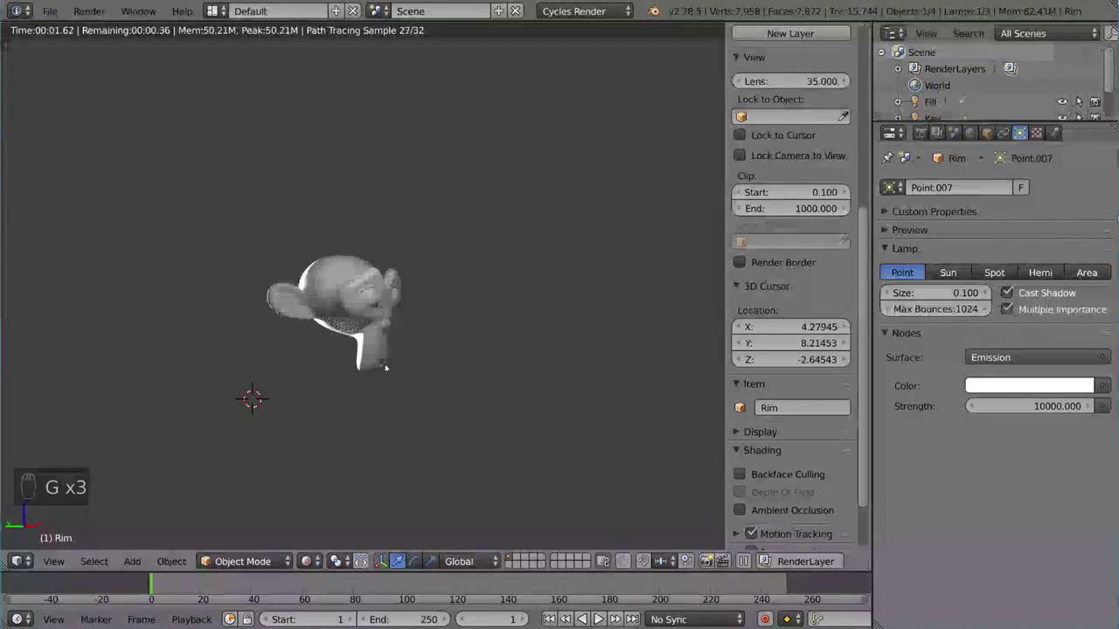
{"action": "middle_click_drag", "start_coordinate": [399, 336], "coordinate": [380, 359]}
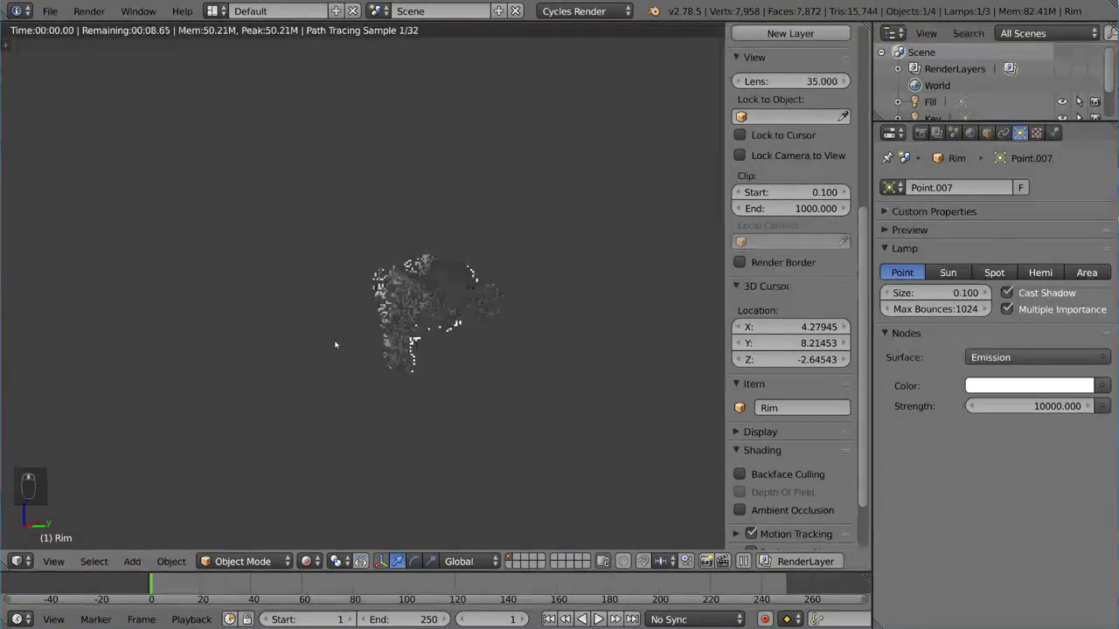
- Change the Rim lamp's type to Spot and rotate it towards the monkey head
{"action": "key", "text": "shift+z"}
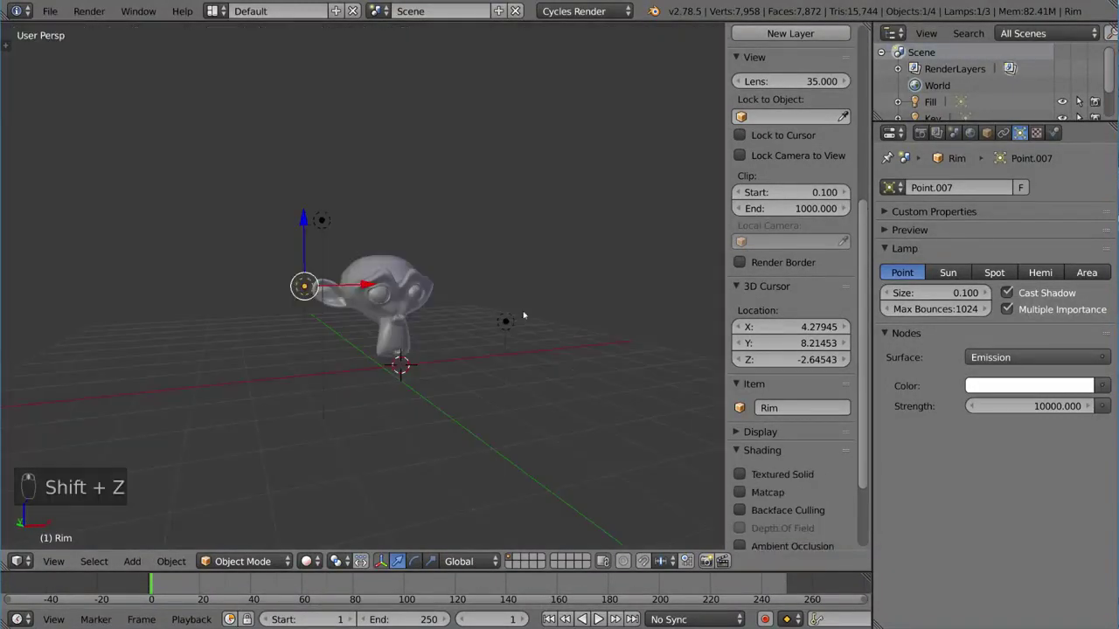
{"action": "left_click", "coordinate": [994, 273]}
{"action": "middle_click_drag", "start_coordinate": [417, 324], "coordinate": [573, 330]}
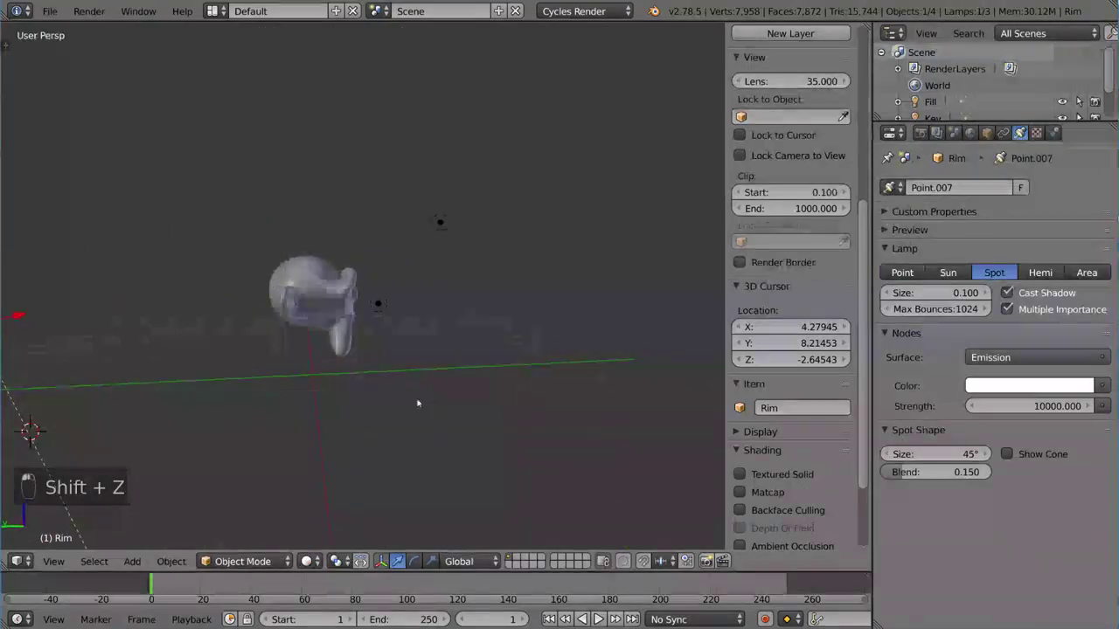
{"action": "key", "text": "r"}
{"action": "left_click", "coordinate": [23, 145]}
- Rotate the Rim spot lamp about the Z axis to aim it towards the monkey head
{"action": "middle_click_drag", "start_coordinate": [232, 277], "coordinate": [294, 339]}
{"action": "key", "text": "r"}
{"action": "key", "text": "z"}
{"action": "left_click", "coordinate": [260, 345]}
- Move the Rim lamp within the horizontal plane behind the head and rotate it again so its cone covers the head
{"action": "key", "text": "g"}
{"action": "key", "text": "shift+z"}
{"action": "left_click", "coordinate": [307, 368]}
{"action": "key", "text": "r"}
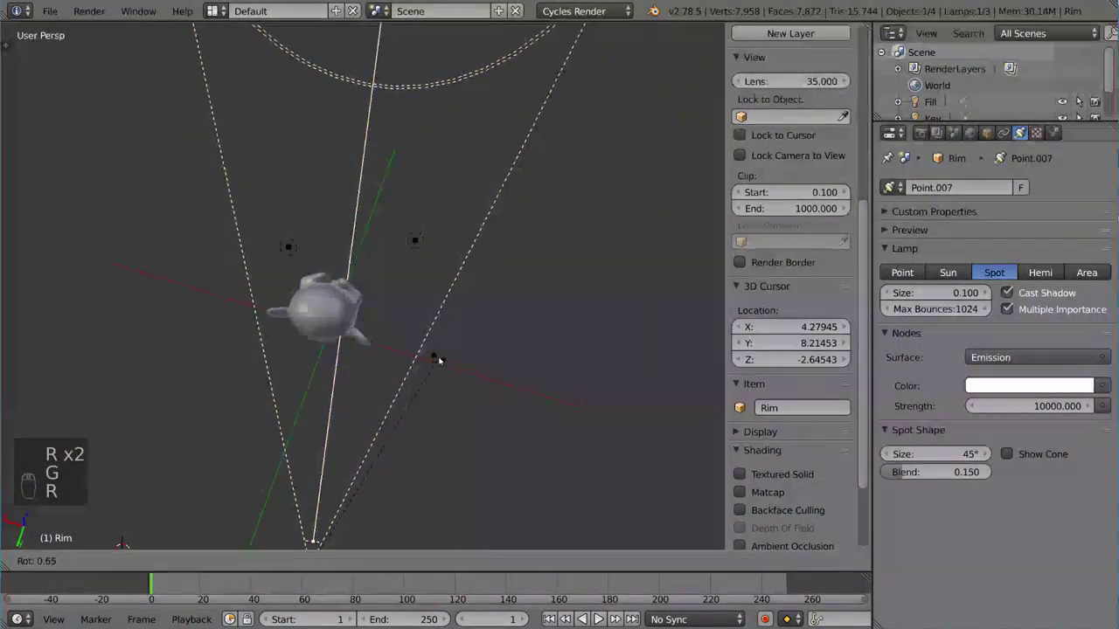
{"action": "left_click", "coordinate": [405, 345]}
- Examine the spot lamp's rim lighting on the monkey head in the rendered preview from several viewing angles
{"action": "mouse_move", "coordinate": [405, 344]}
{"action": "middle_mouse_down"}
{"action": "mouse_move", "coordinate": [317, 278]}
{"action": "mouse_move", "coordinate": [426, 314]}
{"action": "mouse_move", "coordinate": [472, 302]}
{"action": "mouse_move", "coordinate": [512, 309]}
{"action": "middle_mouse_up"}
{"action": "key", "text": "shift+z"}
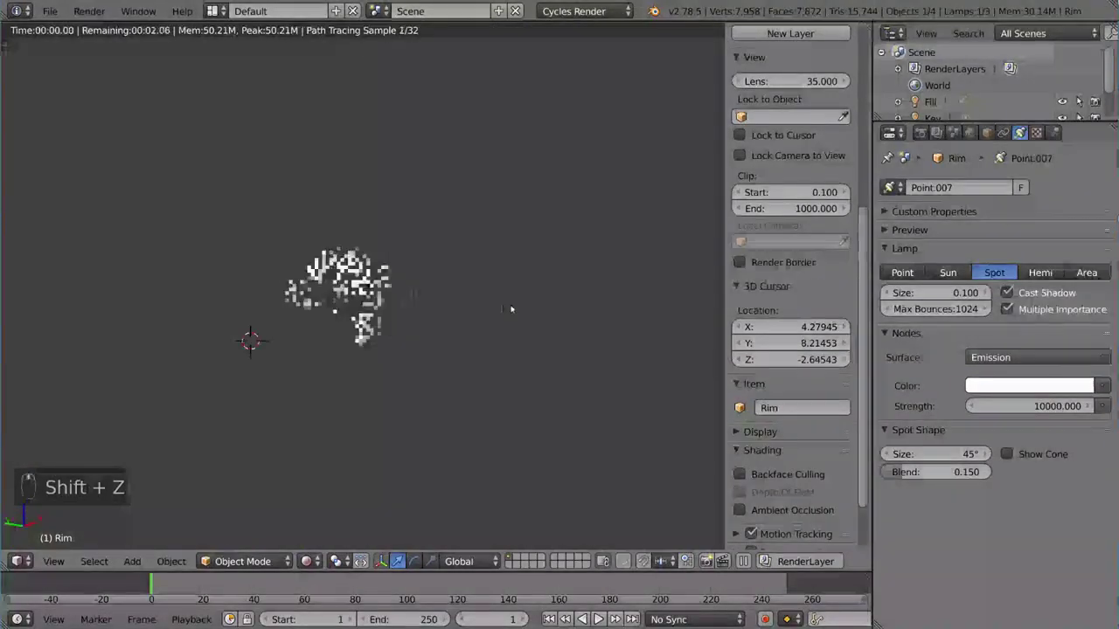
{"action": "key", "text": "shift+z"}
{"action": "mouse_move", "coordinate": [241, 292]}
{"action": "middle_mouse_down"}
{"action": "mouse_move", "coordinate": [289, 305]}
{"action": "mouse_move", "coordinate": [545, 260]}
{"action": "mouse_move", "coordinate": [395, 332]}
{"action": "mouse_move", "coordinate": [380, 302]}
{"action": "mouse_move", "coordinate": [410, 335]}
{"action": "mouse_move", "coordinate": [437, 306]}
{"action": "mouse_move", "coordinate": [476, 330]}
{"action": "mouse_move", "coordinate": [323, 335]}
{"action": "middle_mouse_up"}
{"action": "key", "text": "shift+z"}
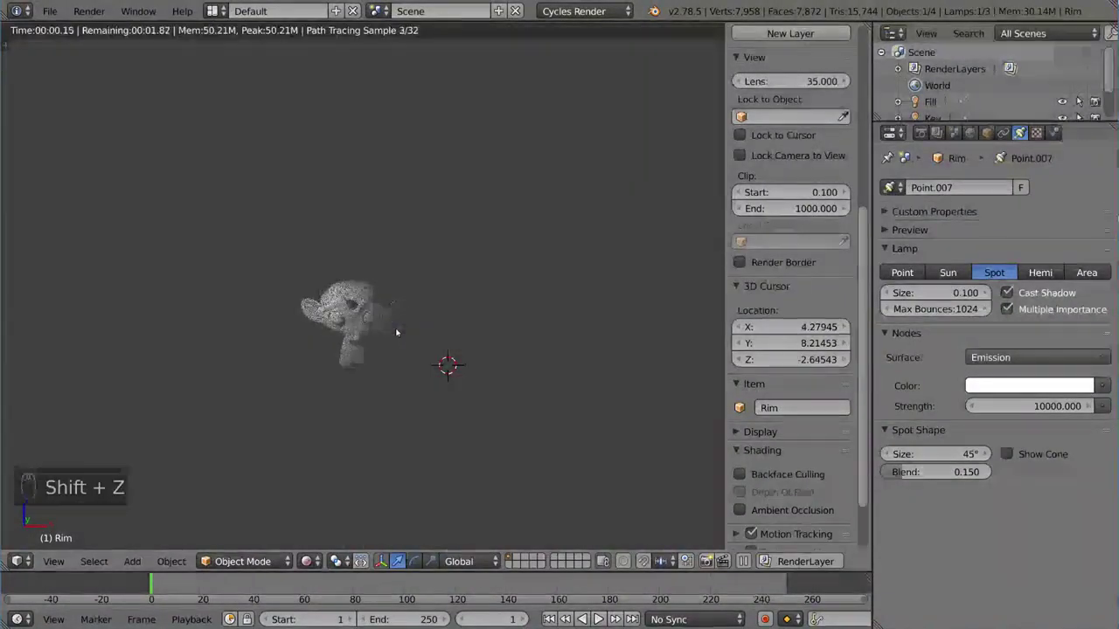
{"action": "key", "text": "shift+z"}
{"action": "middle_click_drag", "start_coordinate": [395, 334], "coordinate": [448, 326]}
{"action": "key", "text": "shift+z"}
{"action": "key", "text": "shift+z"}
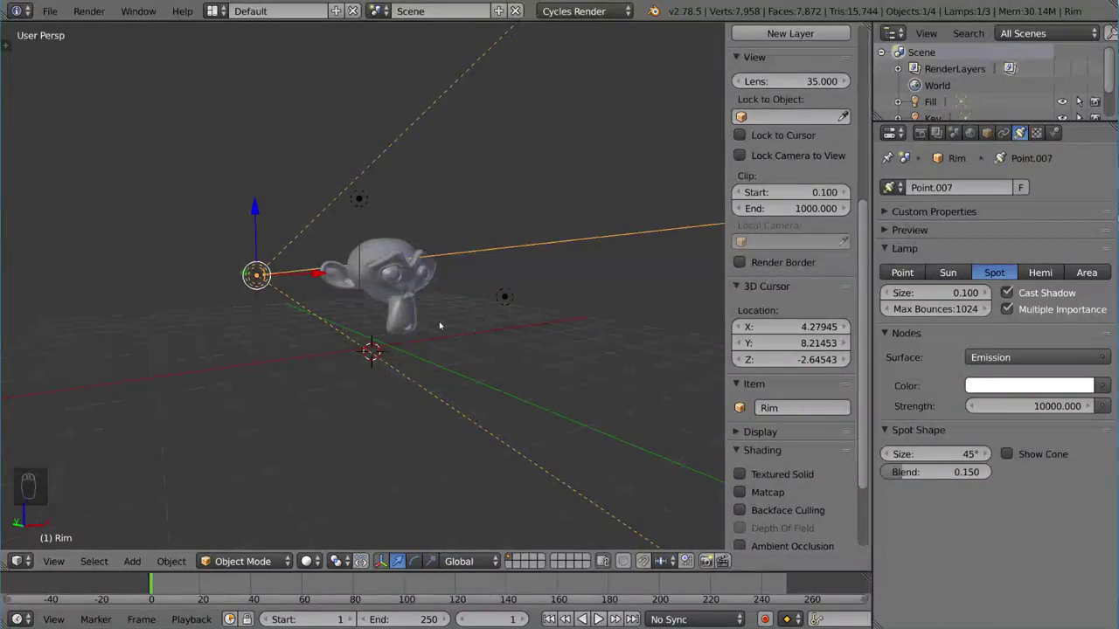
{"action": "mouse_move", "coordinate": [439, 324]}
{"action": "middle_mouse_down"}
{"action": "mouse_move", "coordinate": [429, 315]}
{"action": "mouse_move", "coordinate": [429, 332]}
{"action": "mouse_move", "coordinate": [369, 342]}
{"action": "mouse_move", "coordinate": [331, 300]}
{"action": "mouse_move", "coordinate": [391, 311]}
{"action": "mouse_move", "coordinate": [427, 335]}
{"action": "mouse_move", "coordinate": [489, 319]}
{"action": "mouse_move", "coordinate": [474, 293]}
{"action": "mouse_move", "coordinate": [457, 367]}
{"action": "mouse_move", "coordinate": [480, 333]}
{"action": "mouse_move", "coordinate": [514, 320]}
{"action": "mouse_move", "coordinate": [528, 291]}
{"action": "mouse_move", "coordinate": [512, 267]}
{"action": "middle_mouse_up"}
{"action": "key", "text": "shift+z"}
{"action": "key", "text": "shift+z"}
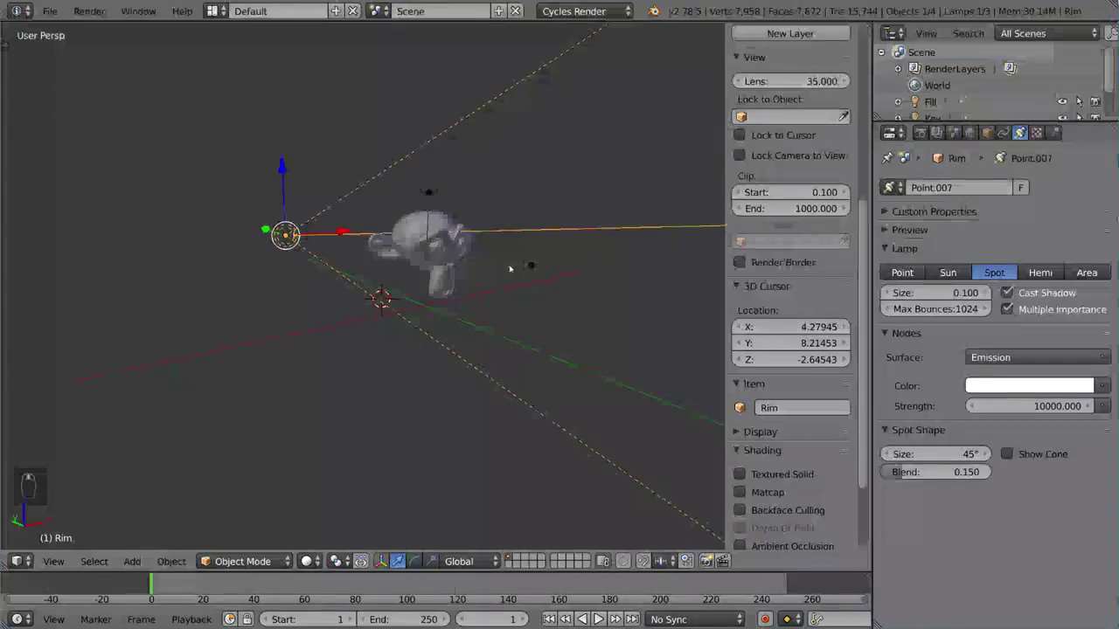
- Select all three lamps, Key, Fill and Rim, together around the monkey head
{"action": "right_click", "coordinate": [434, 191]}
{"action": "right_click", "coordinate": [528, 262], "text": "shift"}
{"action": "right_click", "coordinate": [557, 228], "text": "shift"}
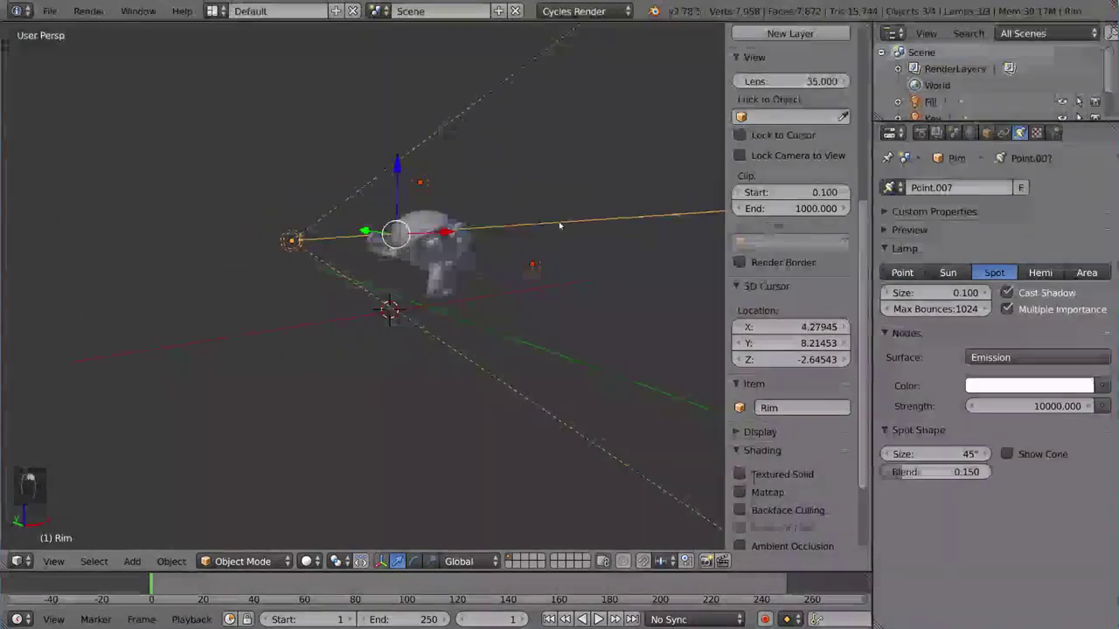
{"action": "middle_click_drag", "start_coordinate": [559, 225], "coordinate": [541, 337]}
{"action": "middle_click_drag", "start_coordinate": [540, 280], "coordinate": [490, 294]}
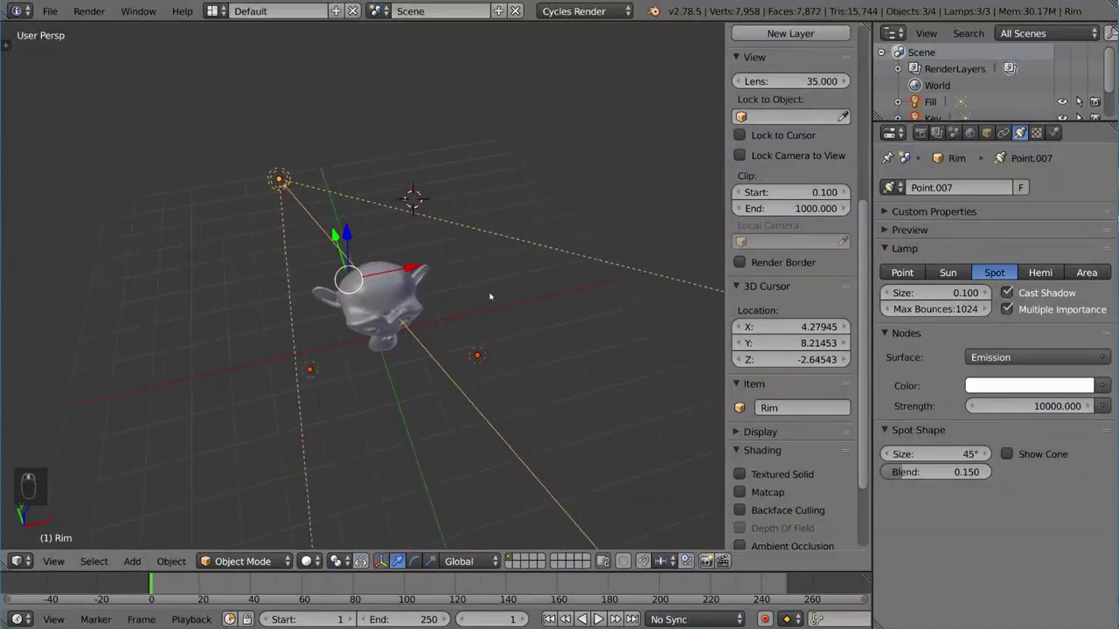